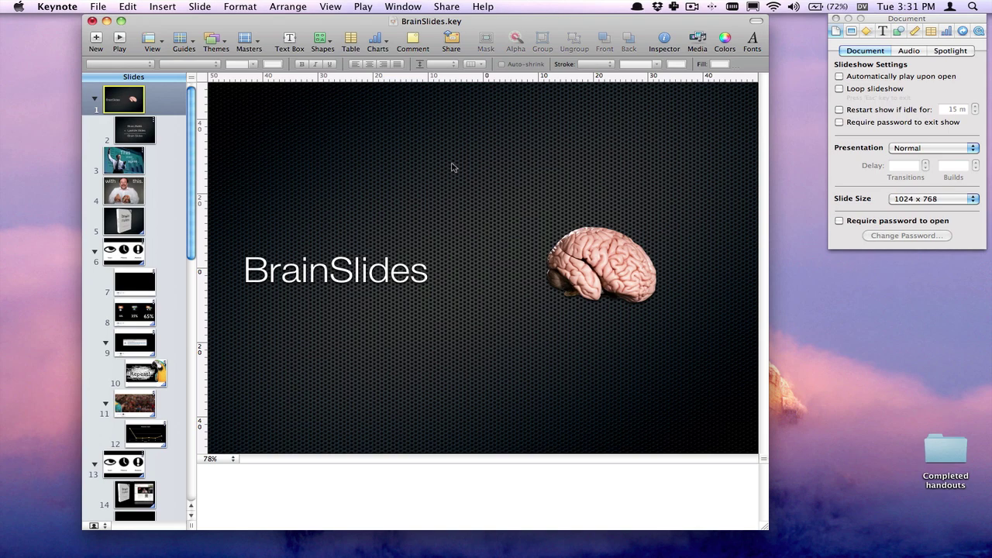
Step: Preview Slides with Notes pages in the Print sheet, then switch to Outline, fitting 3 pages
{"action": "key", "text": "super+p"}
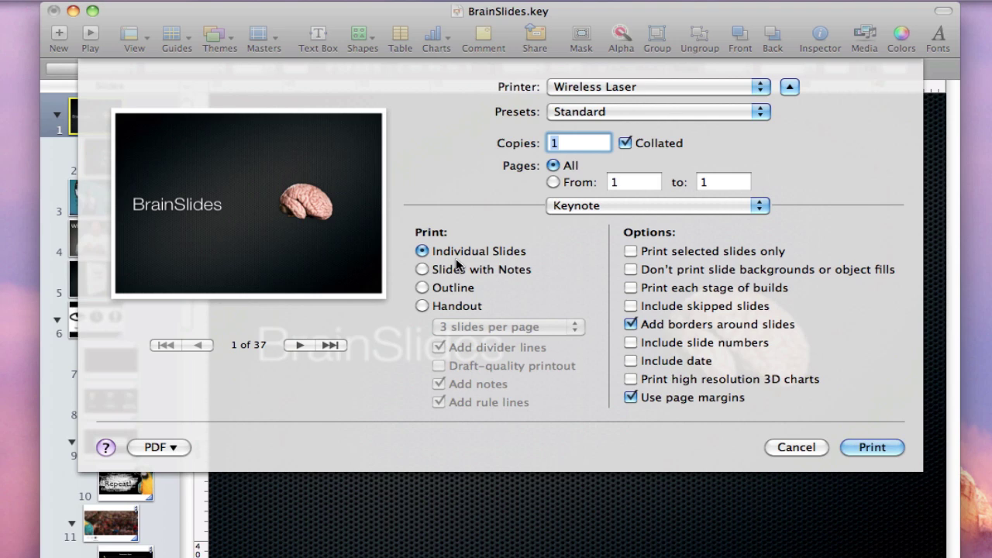
{"action": "left_click", "coordinate": [448, 269]}
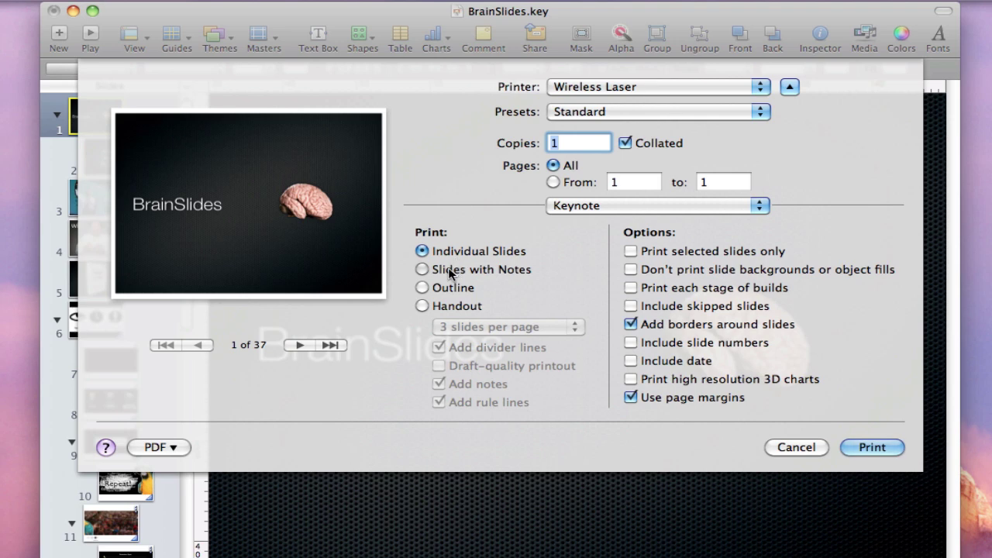
{"action": "left_click", "coordinate": [299, 344]}
{"action": "left_click", "coordinate": [298, 345]}
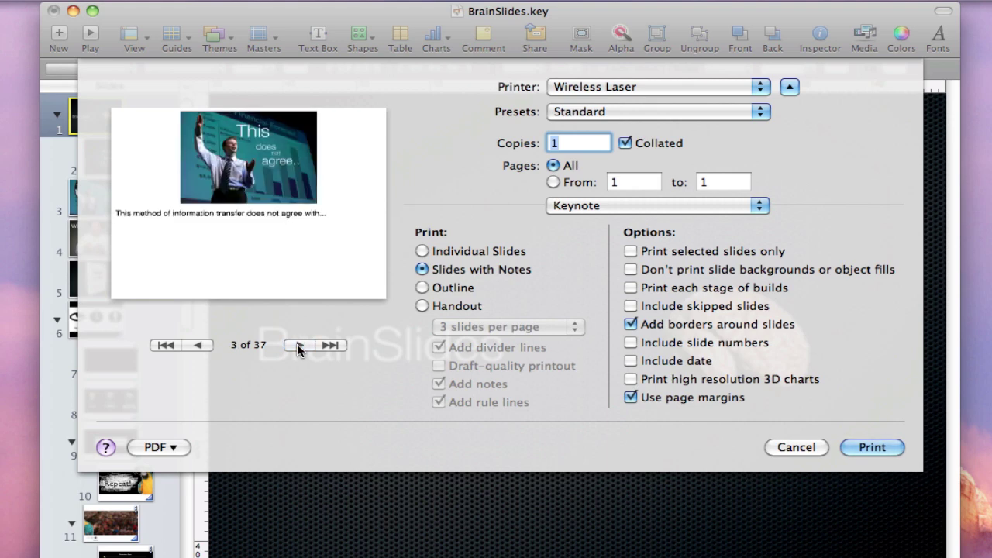
{"action": "left_click", "coordinate": [419, 288]}
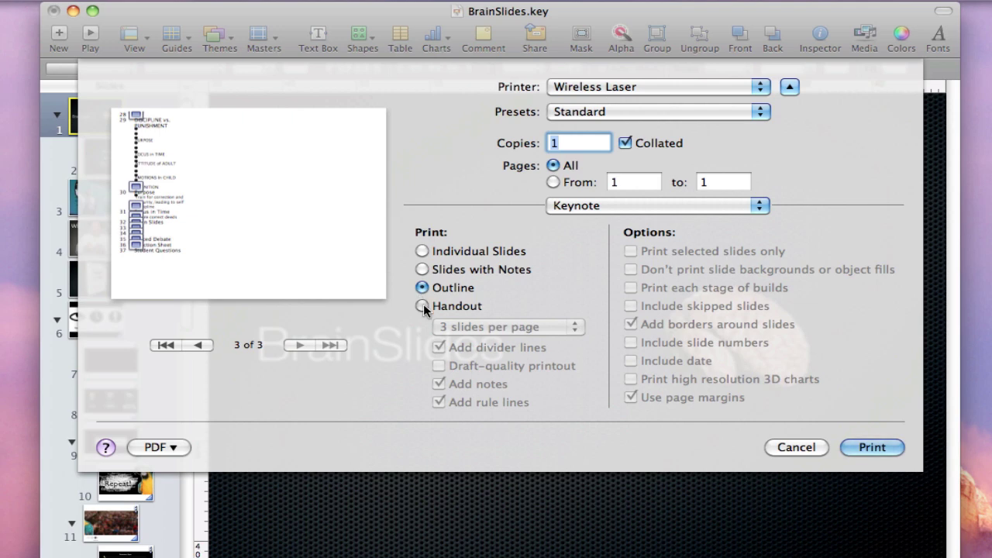
Step: Print as Handout with 3 slides per page, divider lines and notes off, ready for PDF output
{"action": "left_click", "coordinate": [423, 306]}
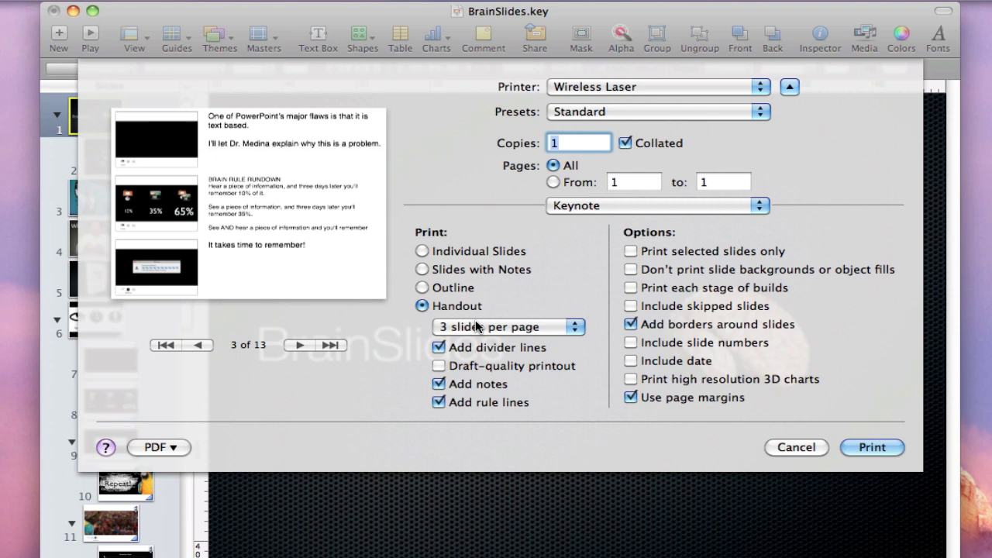
{"action": "left_click", "coordinate": [476, 326]}
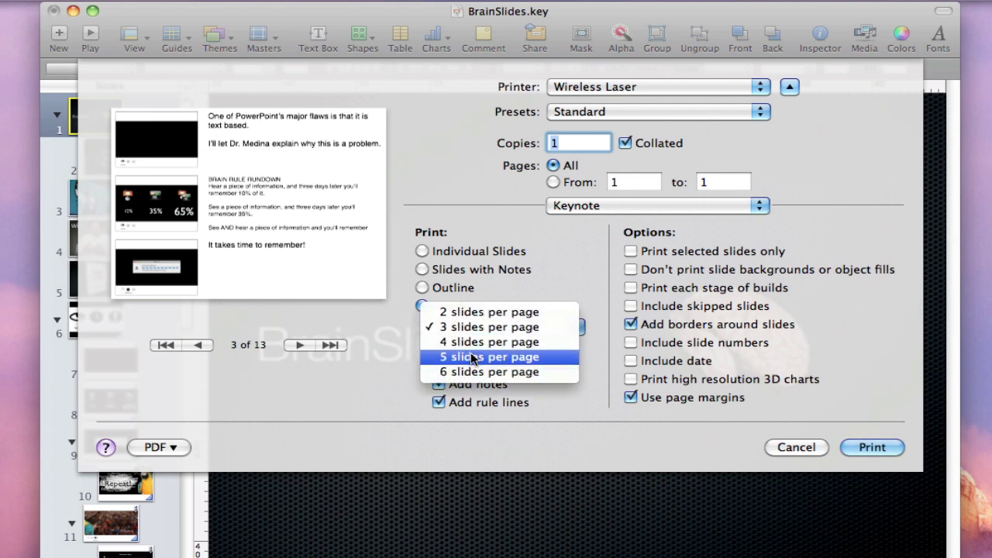
{"action": "left_click", "coordinate": [472, 341]}
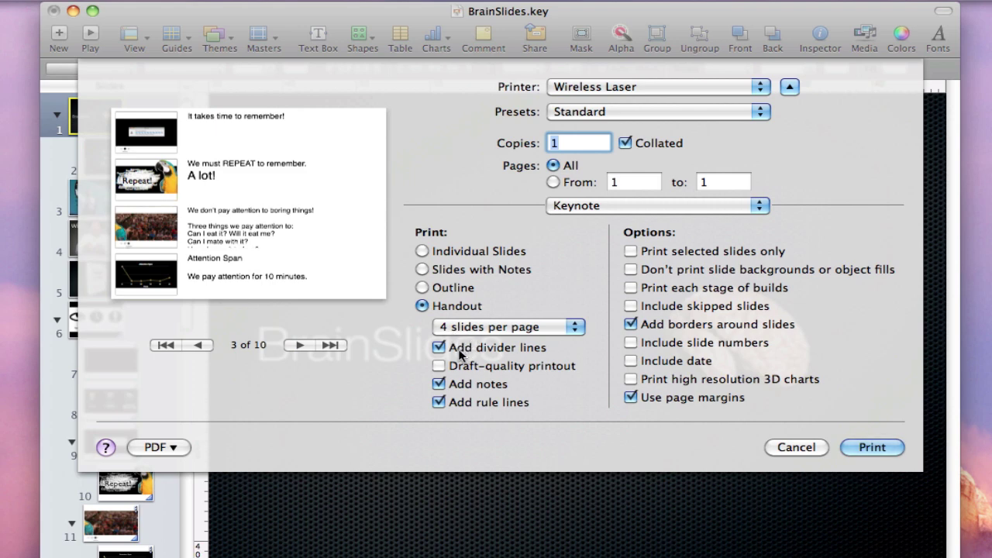
{"action": "left_click", "coordinate": [461, 350]}
{"action": "left_click", "coordinate": [471, 384]}
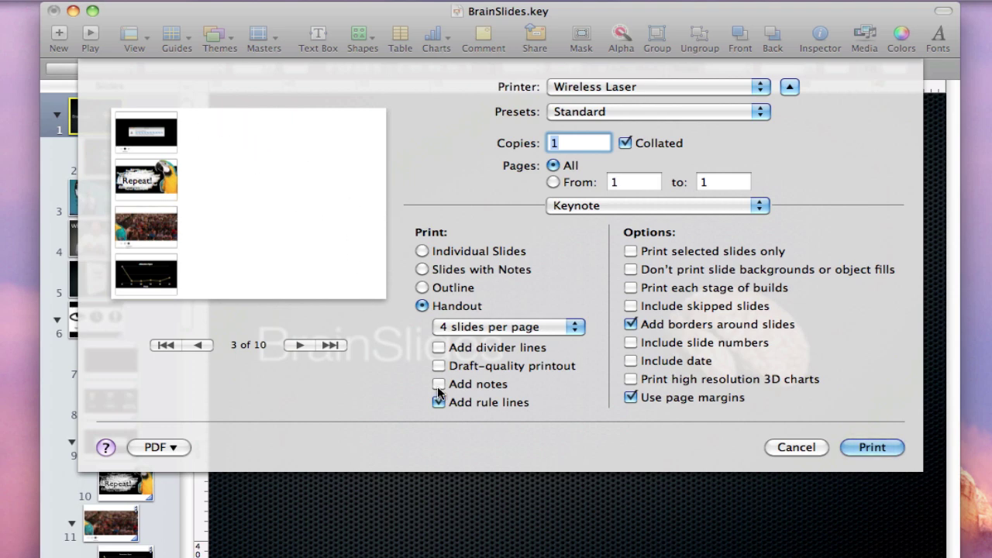
{"action": "left_click", "coordinate": [465, 326]}
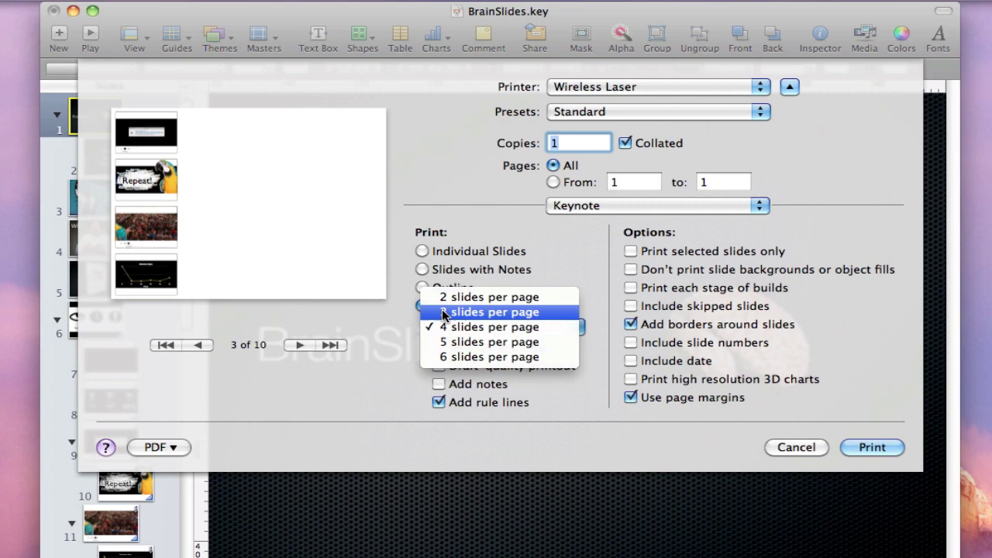
{"action": "left_click", "coordinate": [474, 312]}
{"action": "left_click", "coordinate": [172, 447]}
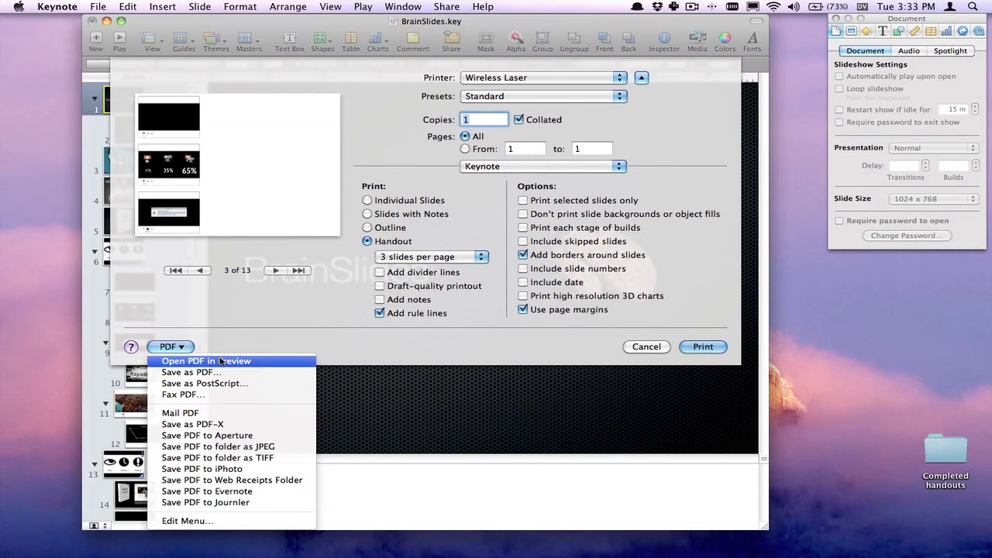
Step: View the 13-page handout PDF in Preview, then close it
{"action": "left_click", "coordinate": [221, 361]}
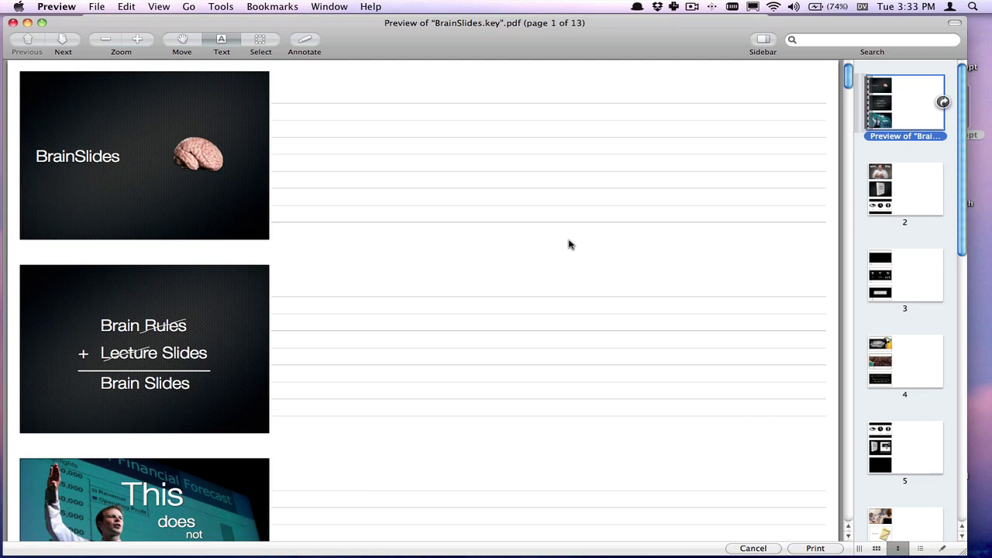
{"action": "key", "text": "Escape"}
{"action": "key", "text": "super+w"}
Step: Return to Keynote's print settings and set the handout pages to portrait orientation
{"action": "key", "text": "super+q"}
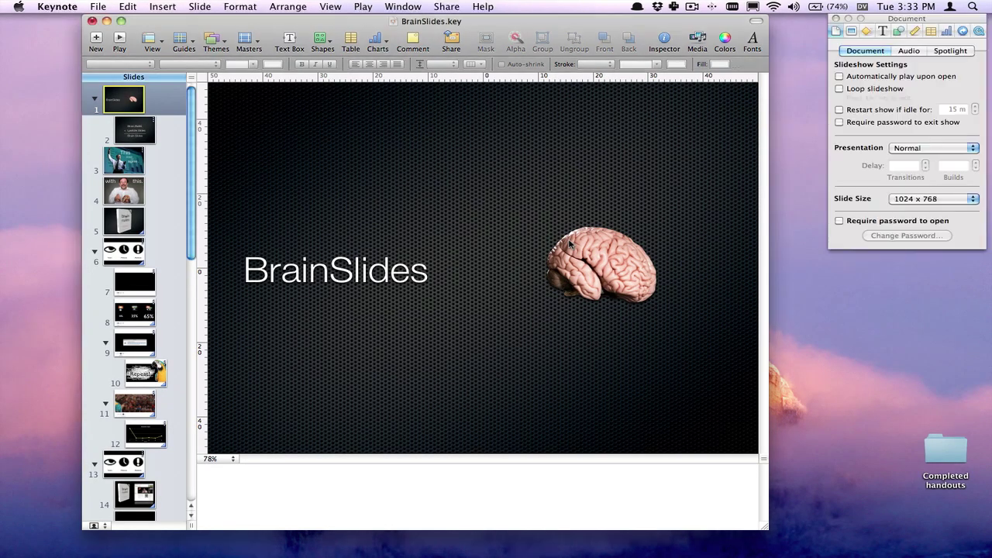
{"action": "key", "text": "super+p"}
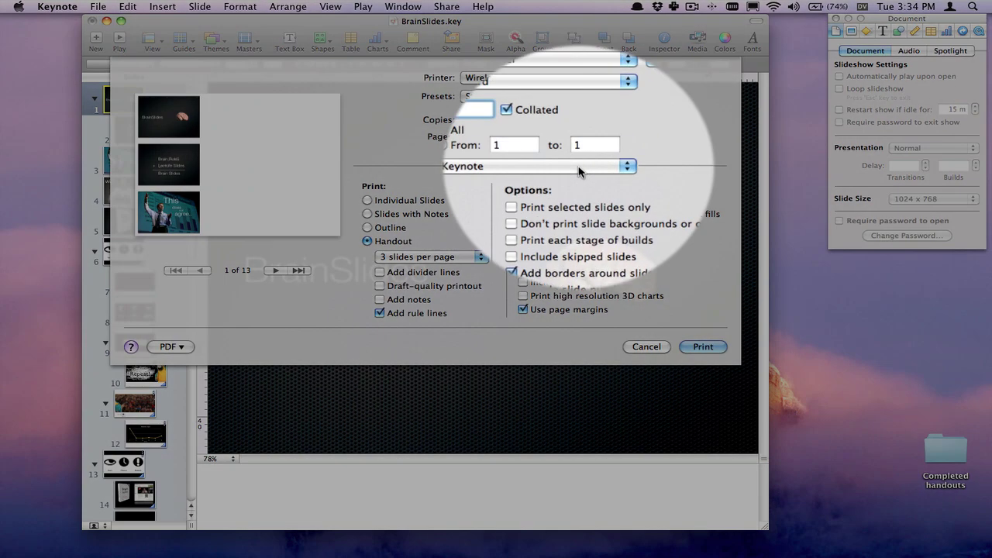
{"action": "left_click", "coordinate": [578, 167]}
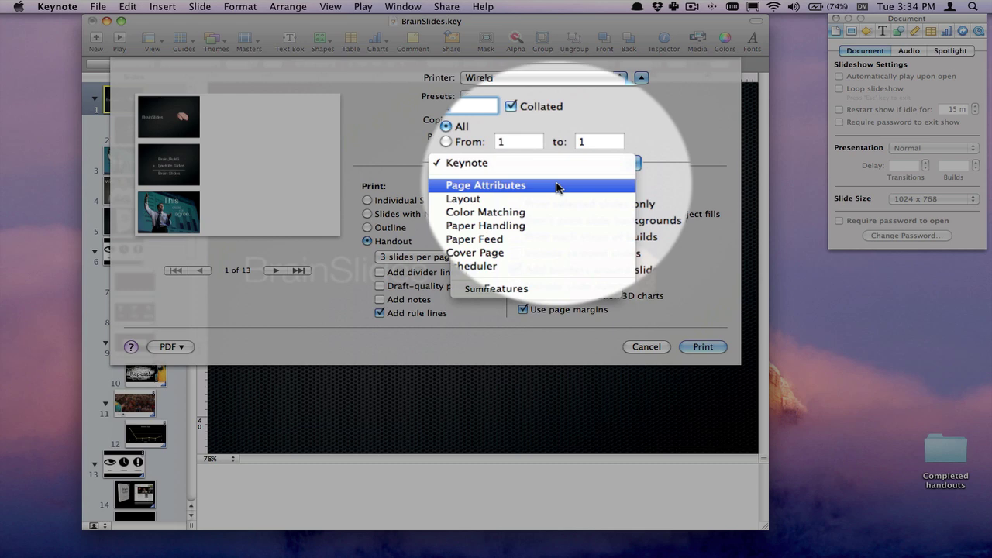
{"action": "left_click", "coordinate": [556, 189]}
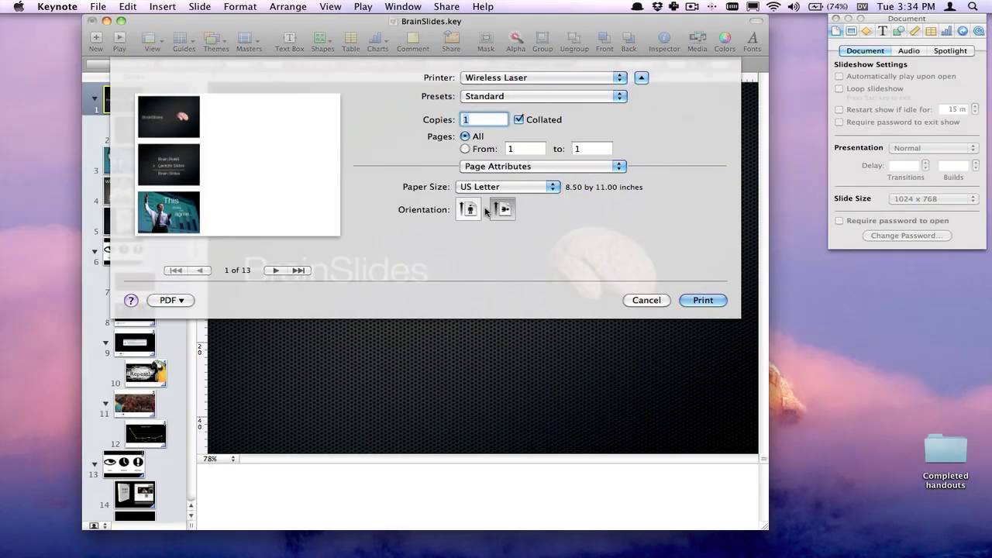
{"action": "left_click", "coordinate": [471, 210]}
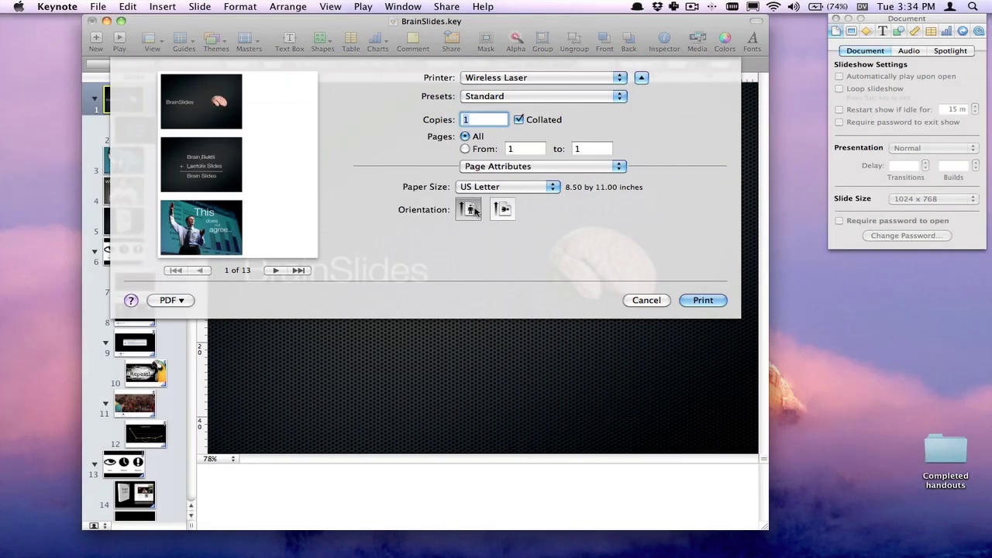
Step: Check the portrait preview pages and send the handout to Preview as a PDF
{"action": "left_click", "coordinate": [276, 271]}
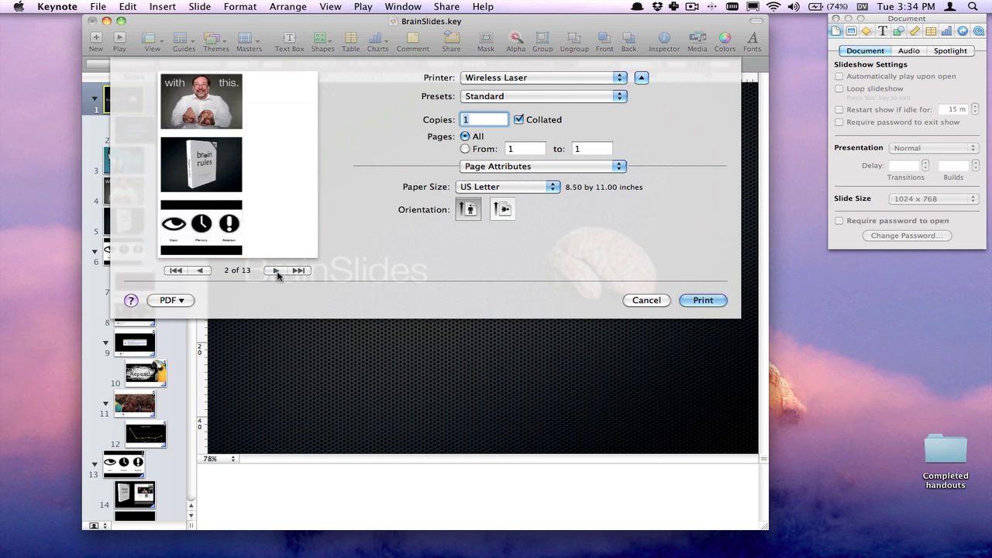
{"action": "left_click", "coordinate": [199, 270]}
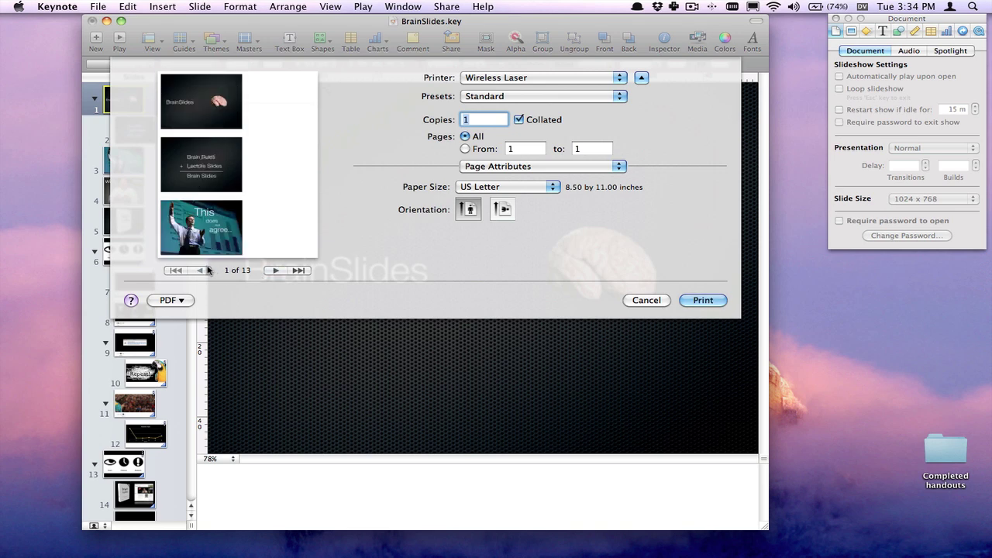
{"action": "left_click", "coordinate": [169, 301]}
{"action": "left_click", "coordinate": [266, 315]}
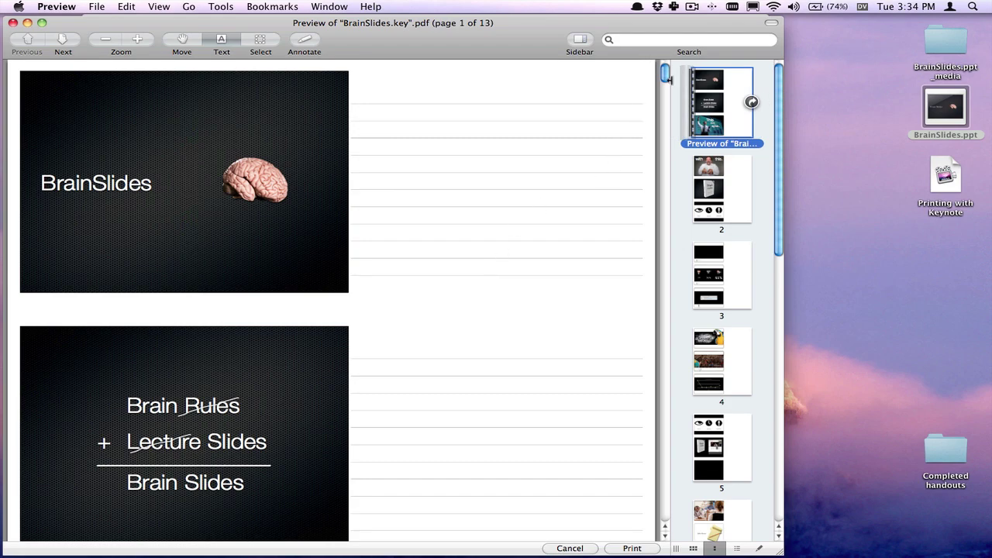
Step: Scroll through the portrait handout PDF in Preview and close it
{"action": "mouse_move", "coordinate": [665, 77]}
{"action": "left_mouse_down"}
{"action": "mouse_move", "coordinate": [661, 138]}
{"action": "mouse_move", "coordinate": [661, 68]}
{"action": "left_mouse_up"}
{"action": "key", "text": "super+w"}
Step: Back in Keynote's print settings, switch the layout from Handout to Slides with Notes
{"action": "key", "text": "super+Tab"}
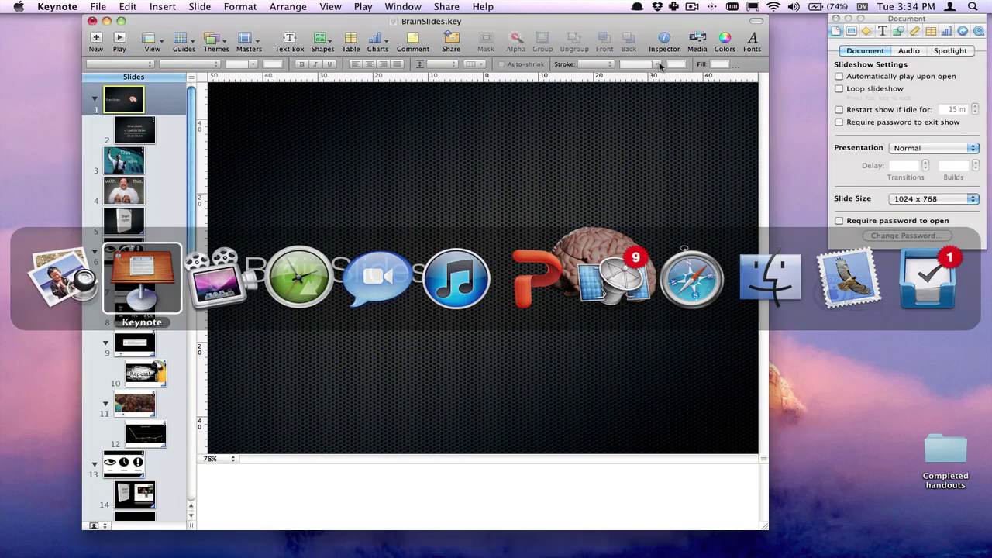
{"action": "key", "text": "super+p"}
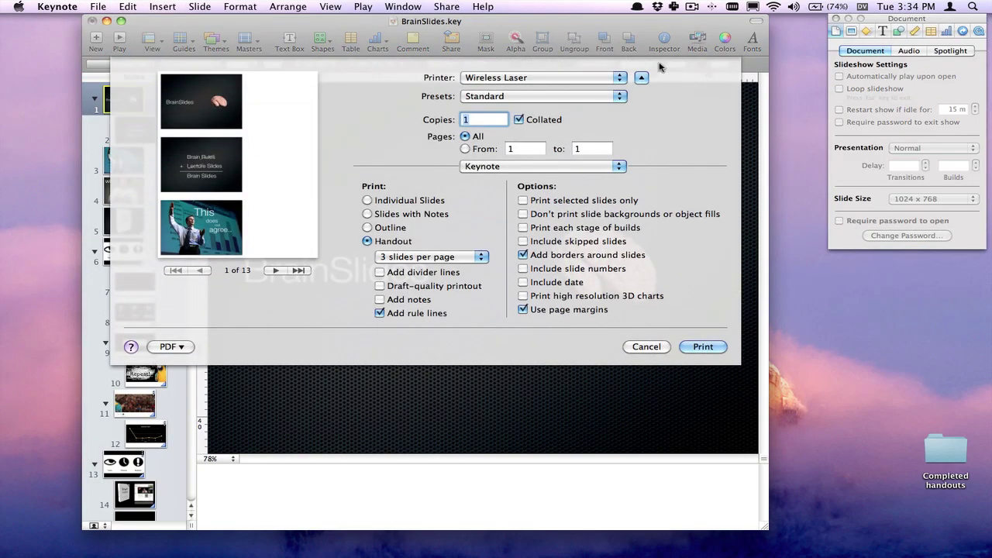
{"action": "left_click", "coordinate": [391, 203]}
{"action": "left_click", "coordinate": [387, 216]}
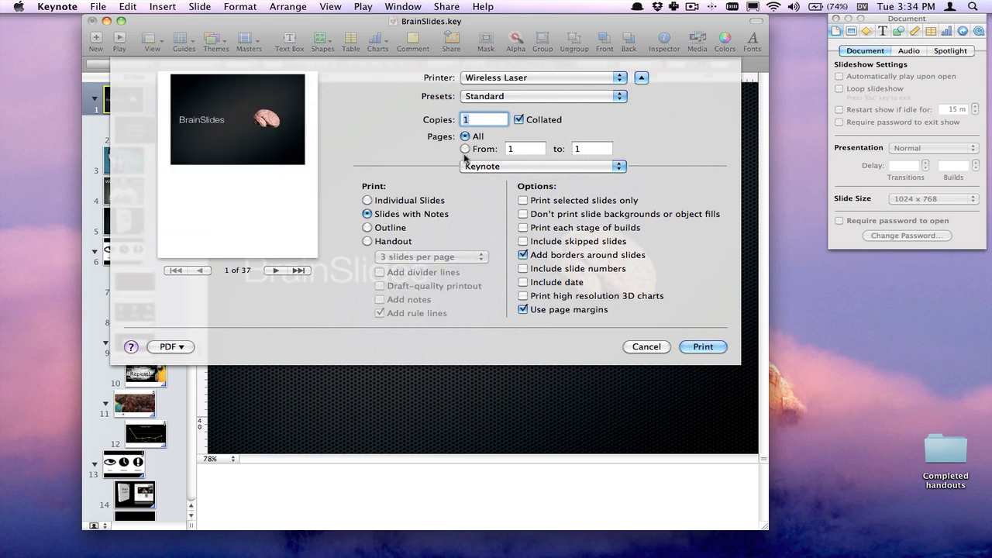
Step: Set Layout to 4 pages per sheet, cutting the preview to 10 sheets, ready for PDF
{"action": "left_click", "coordinate": [515, 167]}
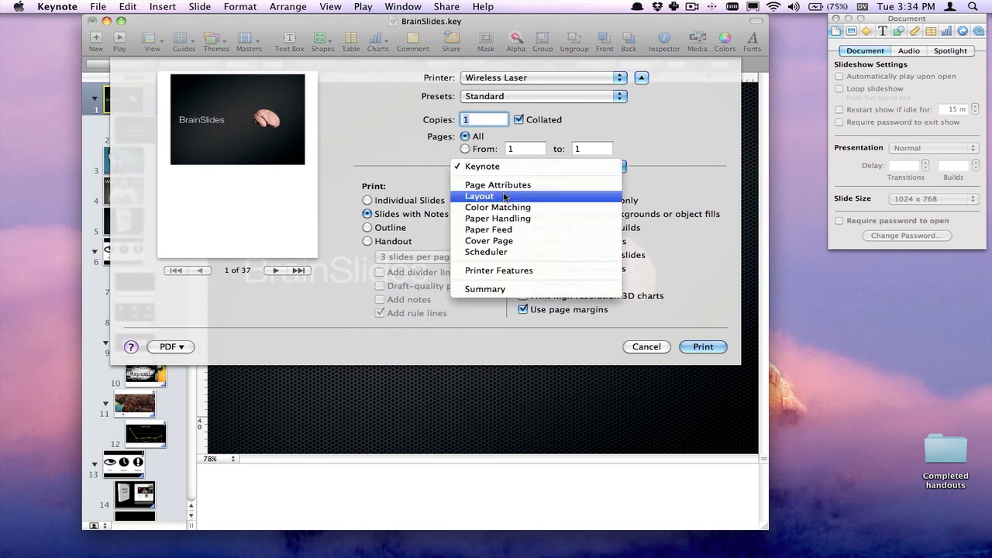
{"action": "left_click", "coordinate": [505, 197]}
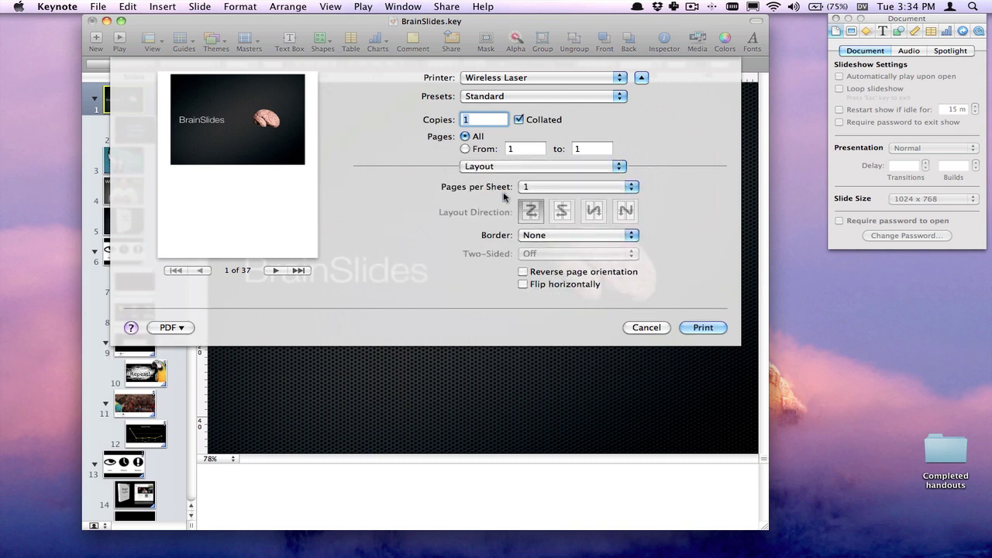
{"action": "left_click", "coordinate": [545, 189]}
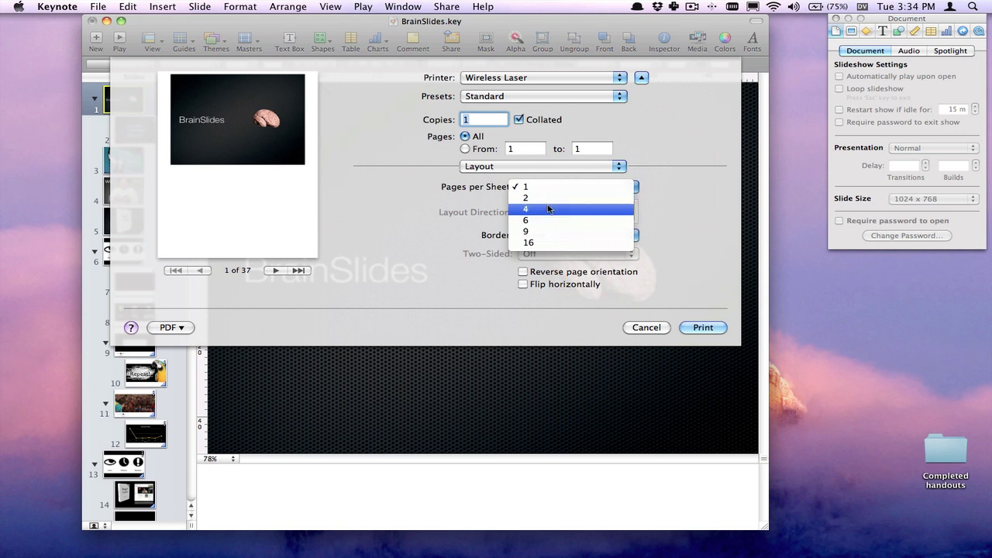
{"action": "left_click", "coordinate": [552, 209]}
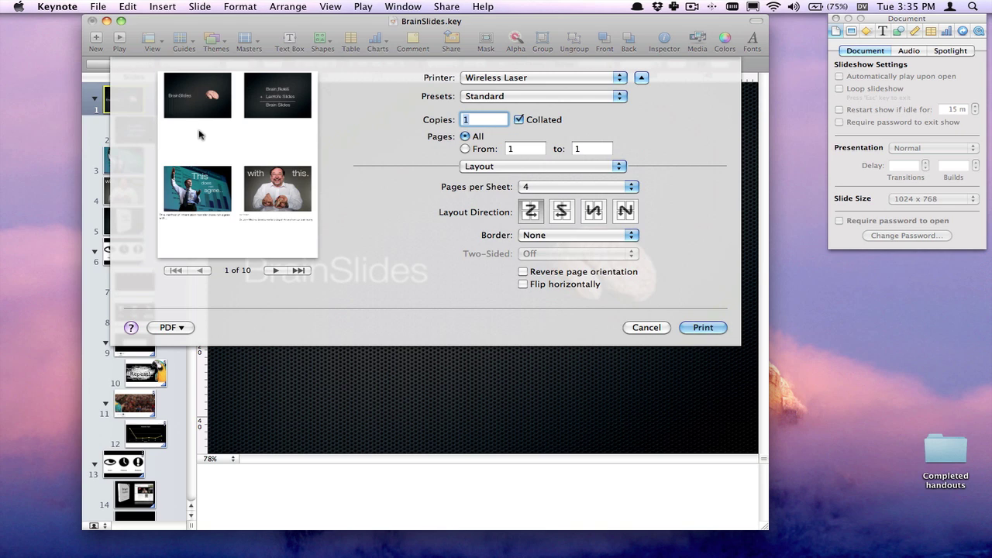
{"action": "left_click", "coordinate": [172, 329]}
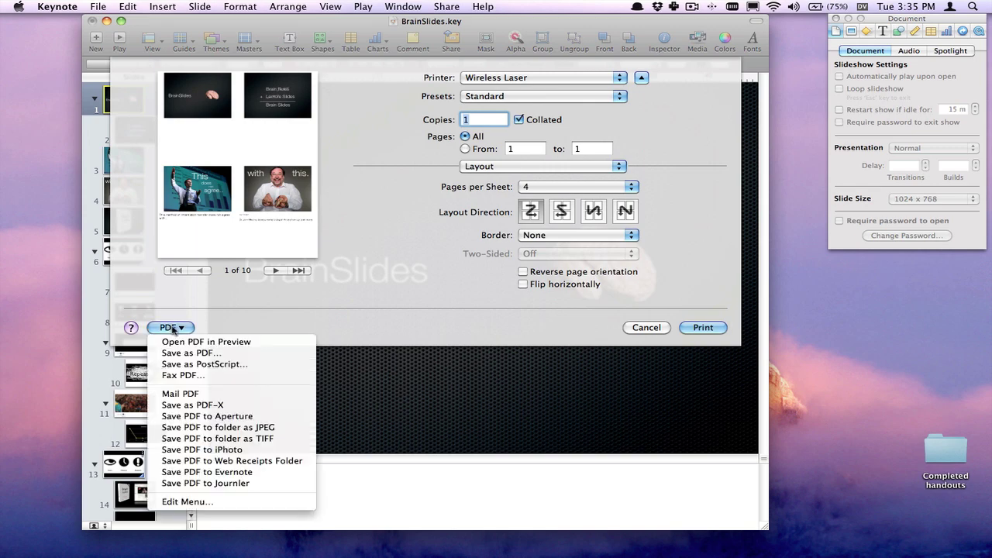
Step: Open the 10-page, four-per-sheet notes PDF in Preview and scroll through it
{"action": "left_click", "coordinate": [226, 341]}
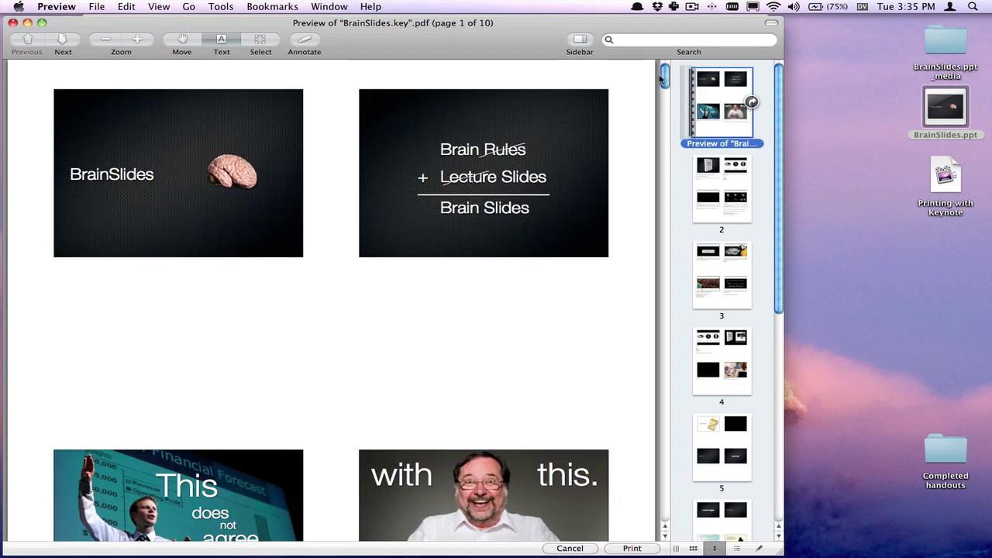
{"action": "mouse_move", "coordinate": [664, 73]}
{"action": "left_mouse_down"}
{"action": "mouse_move", "coordinate": [659, 192]}
{"action": "mouse_move", "coordinate": [663, 138]}
{"action": "mouse_move", "coordinate": [645, 68]}
{"action": "left_mouse_up"}
{"action": "key", "text": "super+w"}
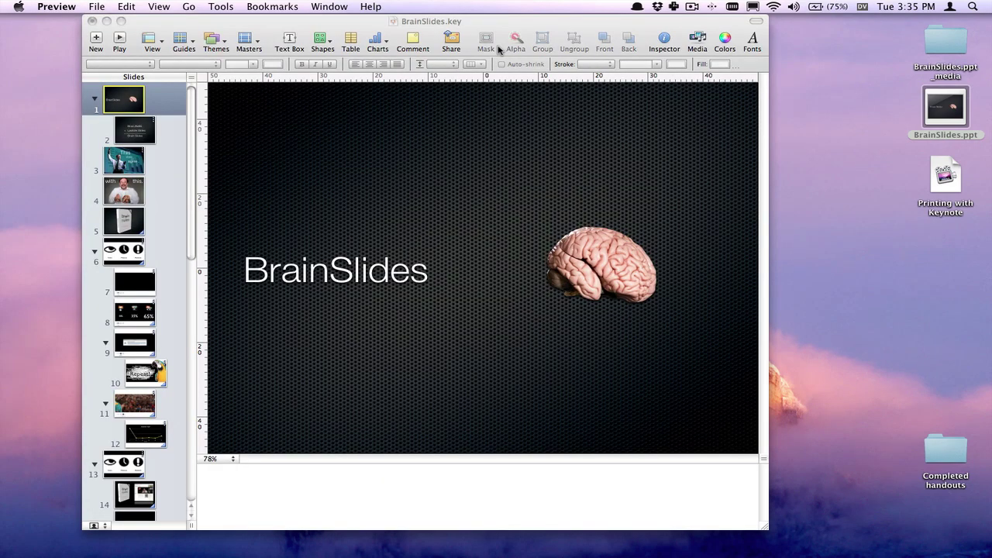